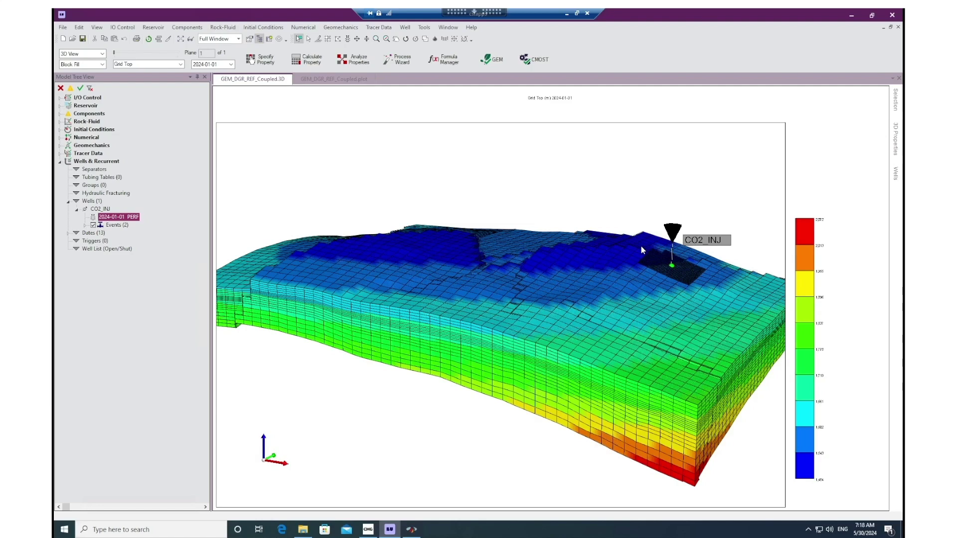
Step: Expand the view-type list for the Grid Top display of the coupled GEM grid
click(82, 53)
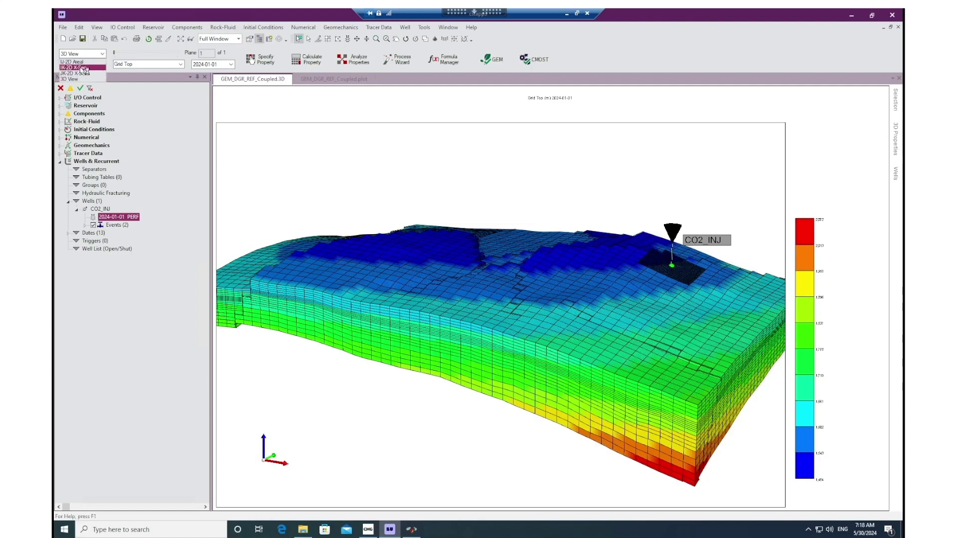
Step: View Grid Top as an IK-2D X-Sec cross-section, then bring up LedaFlow Engineering
click(81, 70)
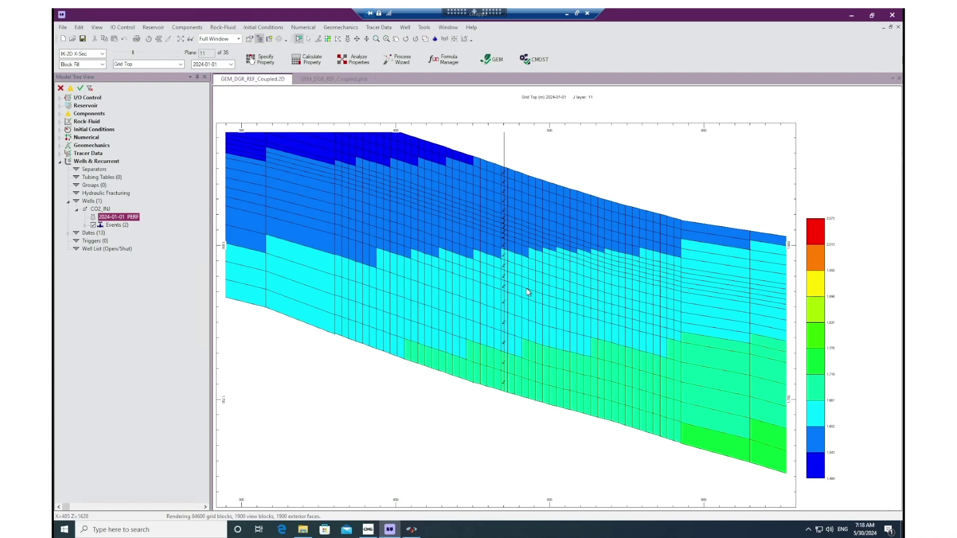
click(412, 530)
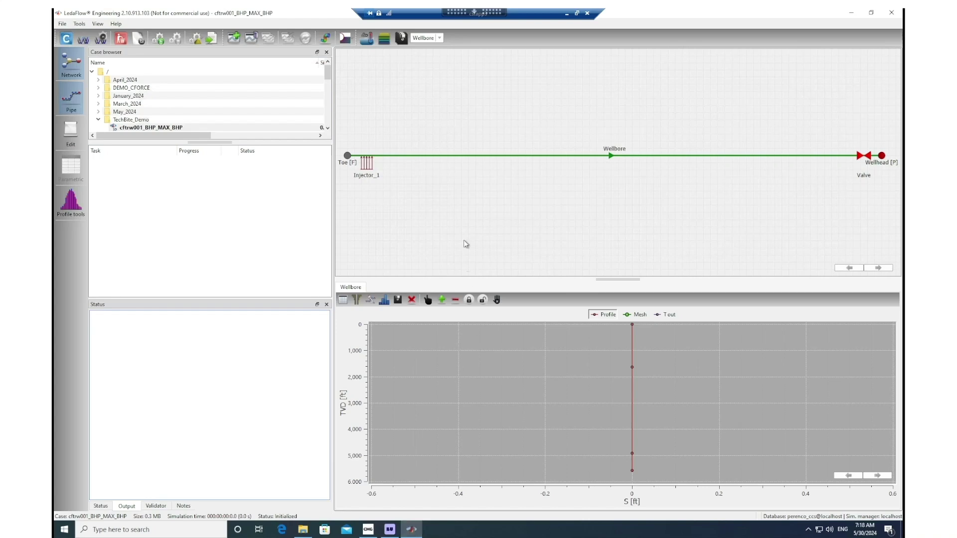
click(355, 156)
click(345, 163)
click(890, 163)
click(632, 453)
click(369, 175)
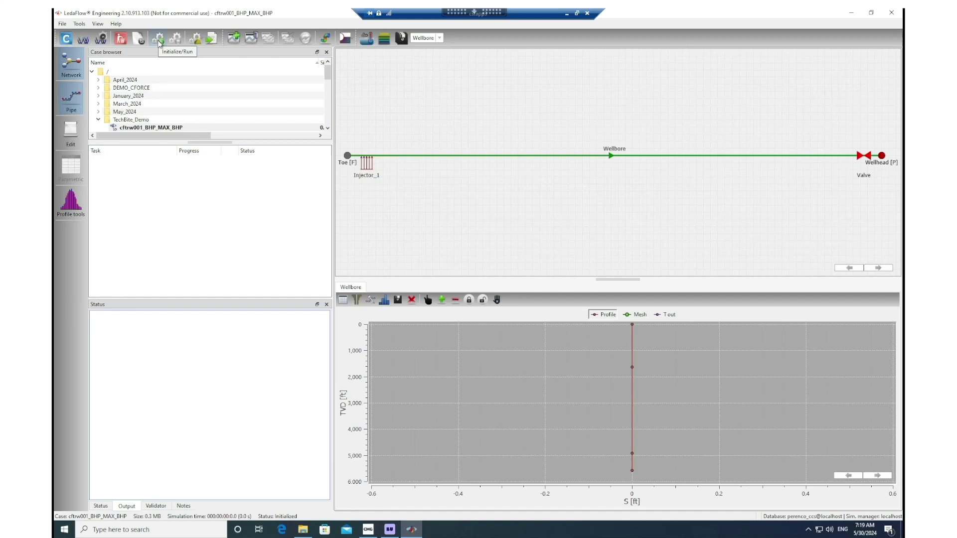
click(158, 43)
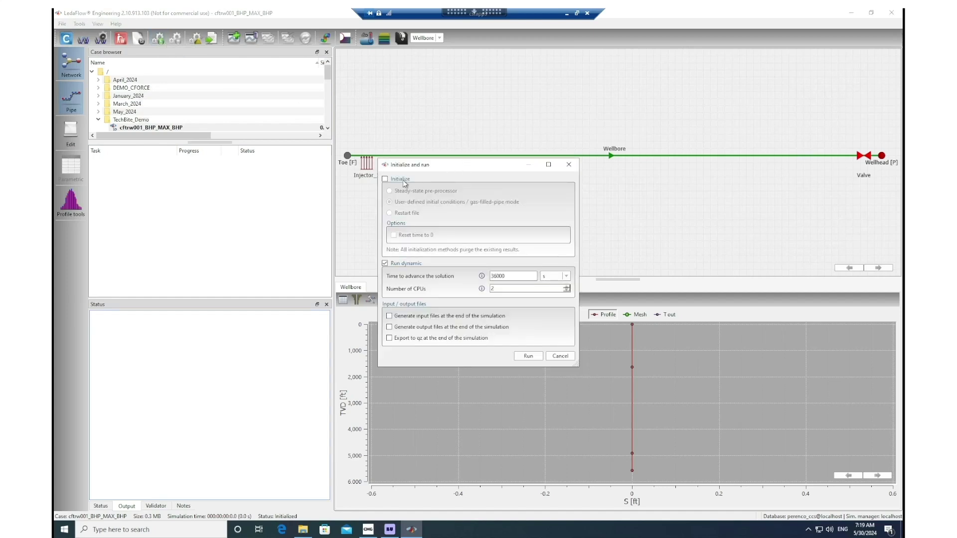
Step: Initialize case cftrw001_BHP_MAX_BHP with the dynamic run turned off
click(385, 180)
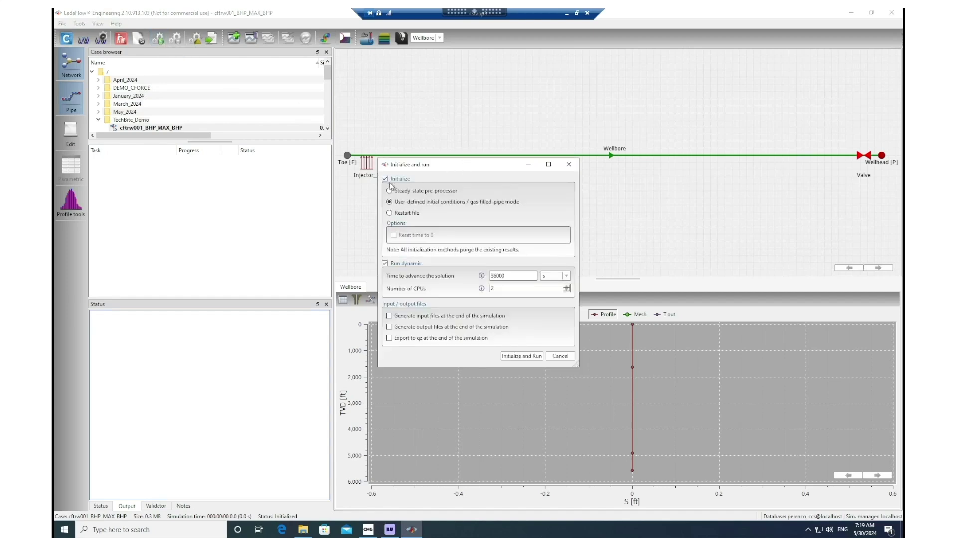
click(385, 264)
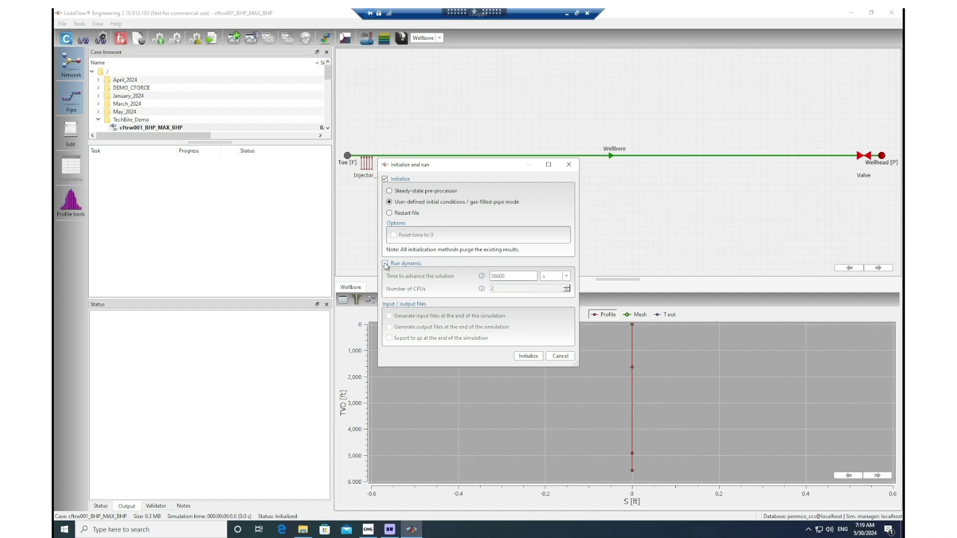
click(529, 356)
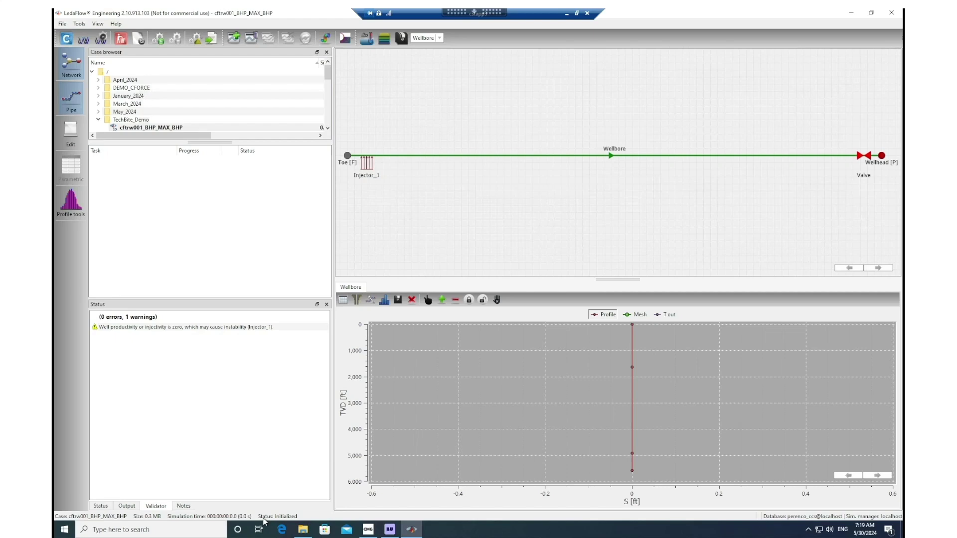
click(368, 530)
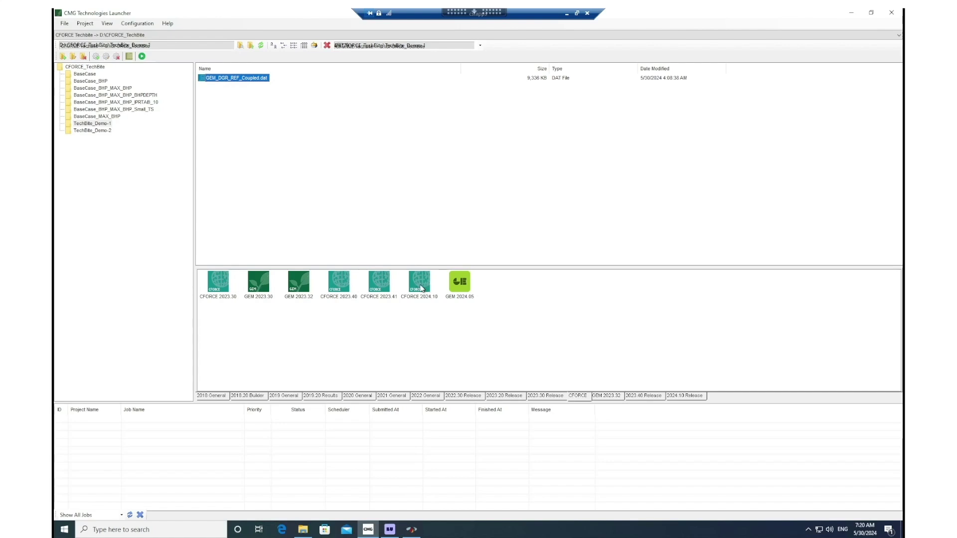
Step: Launch CFORCE 2024.10 maximized and start a new empty case
double_click(422, 288)
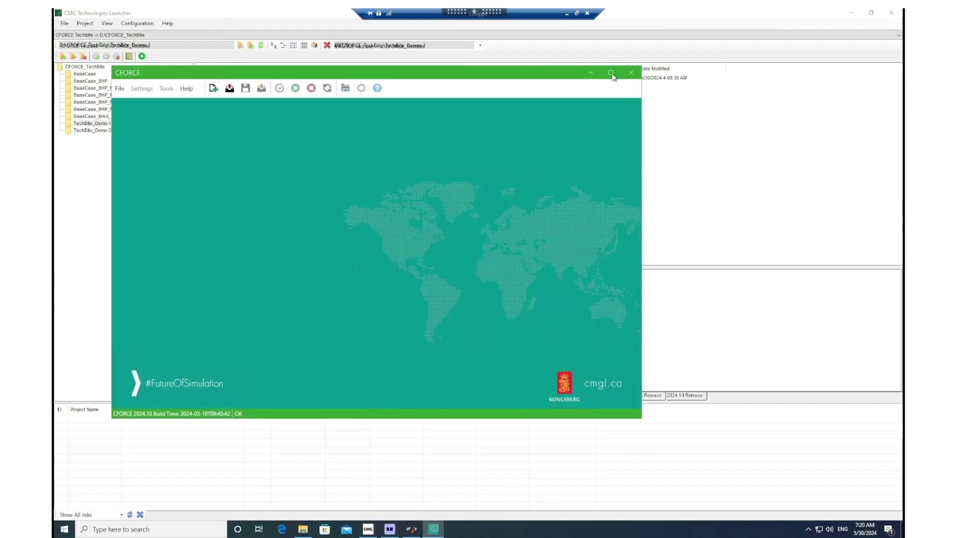
click(611, 73)
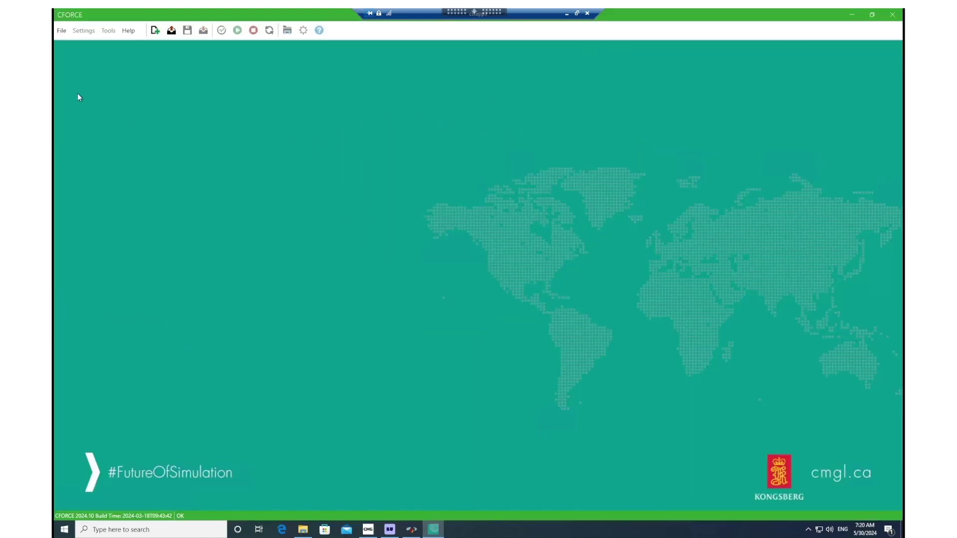
click(62, 31)
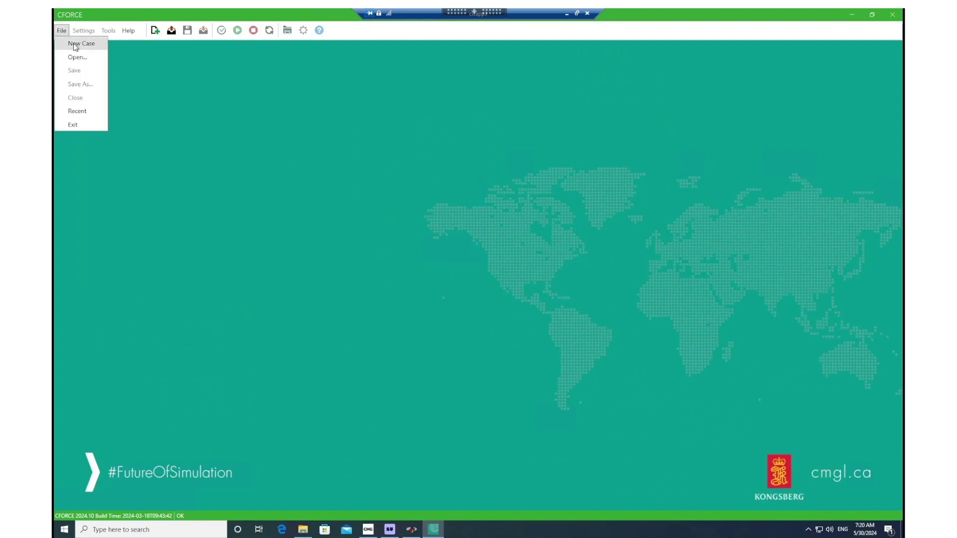
click(75, 45)
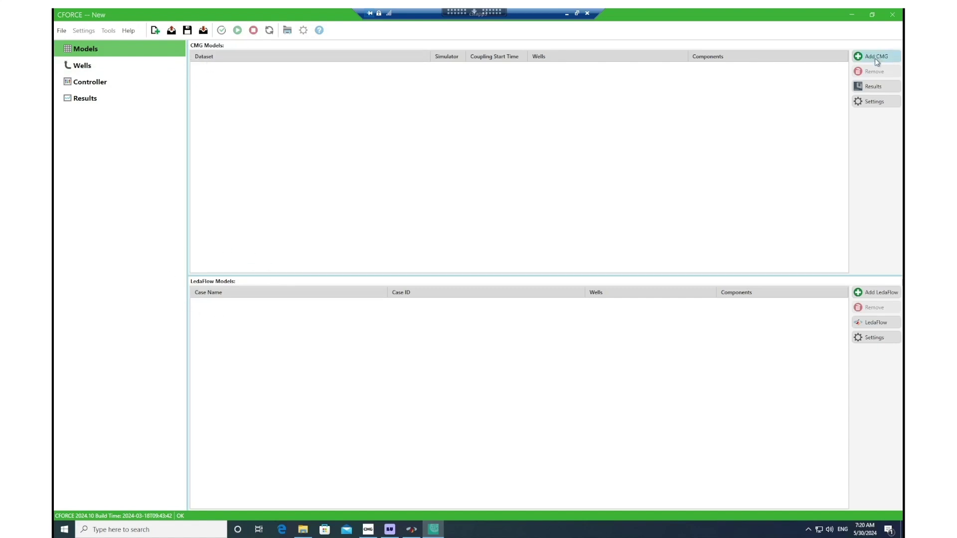
Step: Add GEM_DGR_REF_Coupled.dat as the CMG model
click(875, 58)
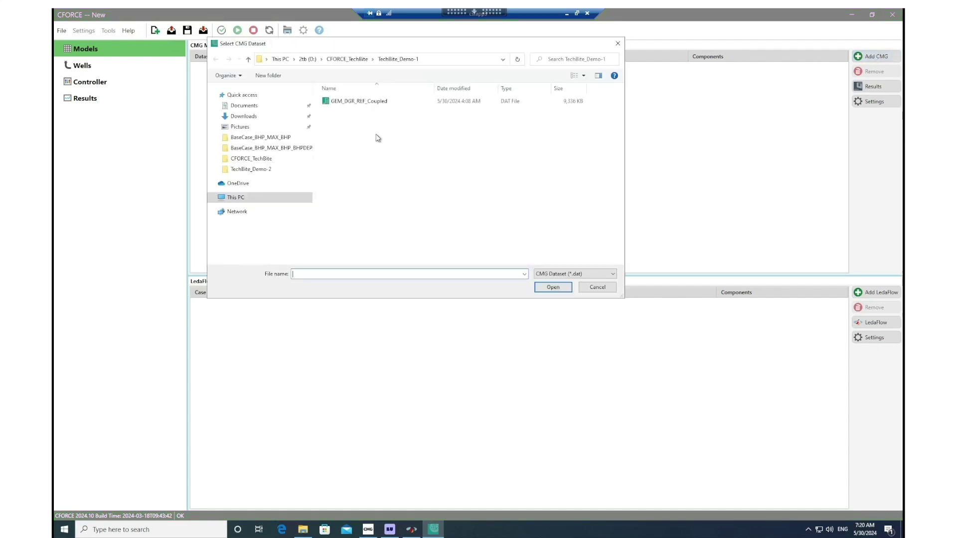
click(363, 103)
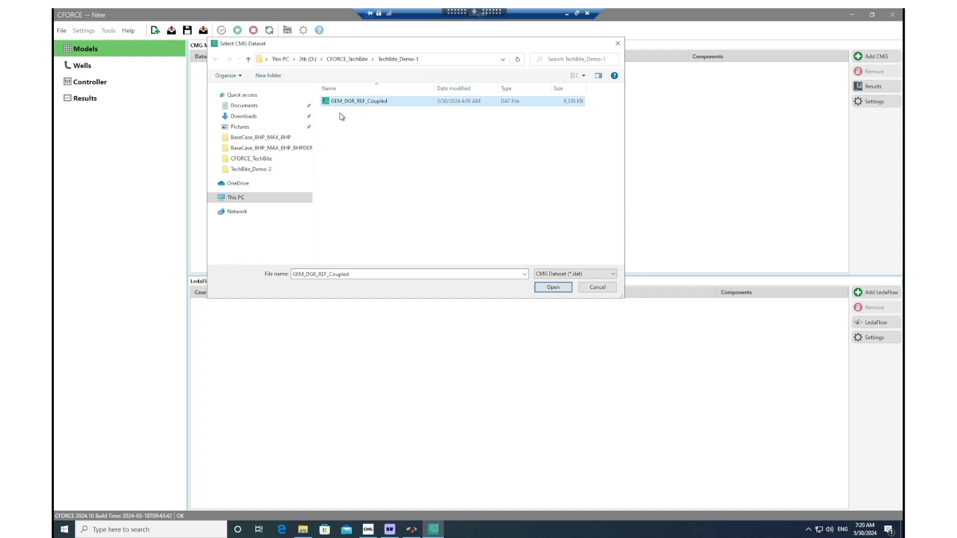
click(552, 287)
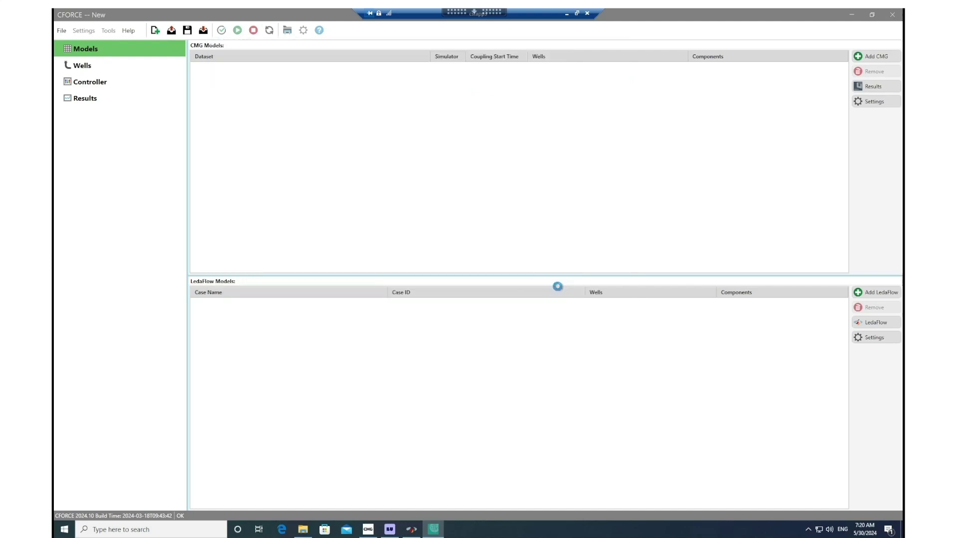
Step: Set the CMG simulator to the GEM 2024.05 executable
click(875, 102)
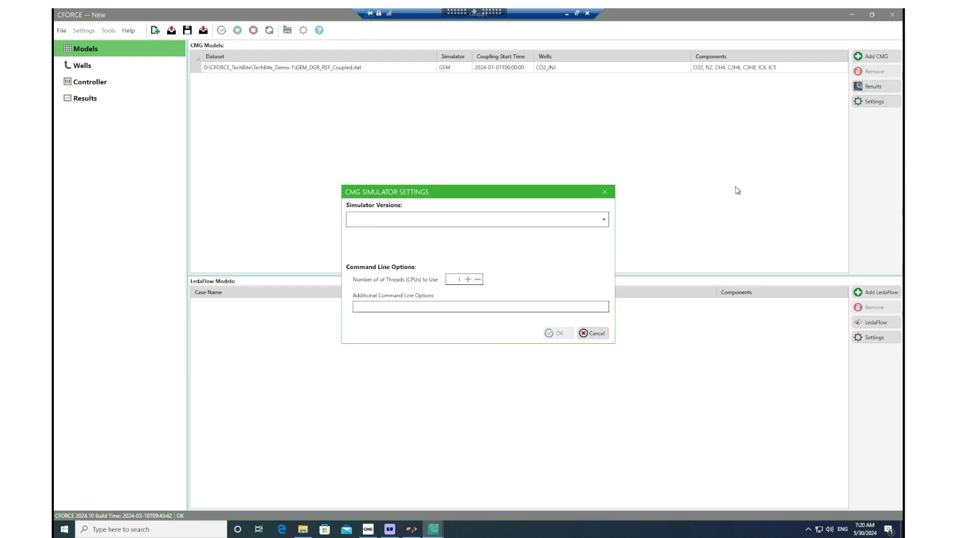
click(603, 224)
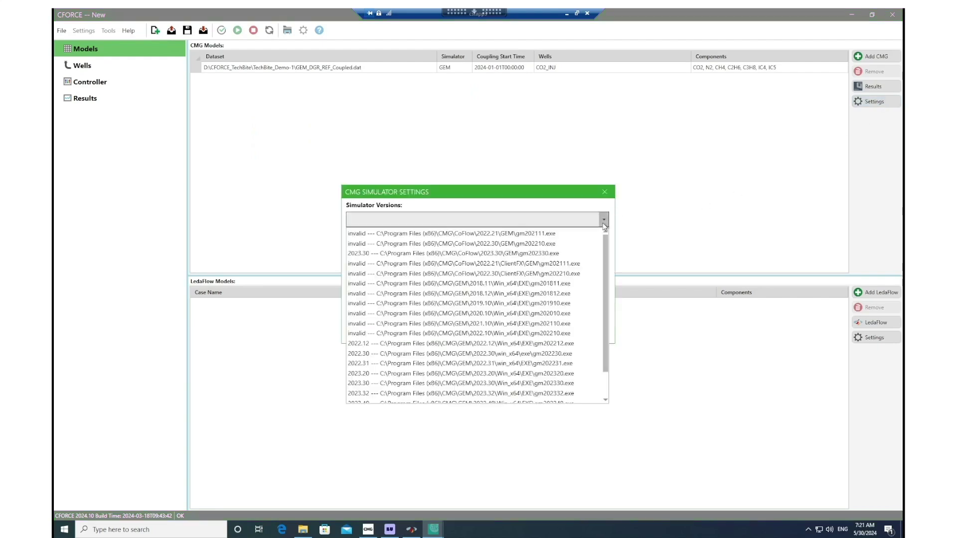
scroll(605, 314, down, 1)
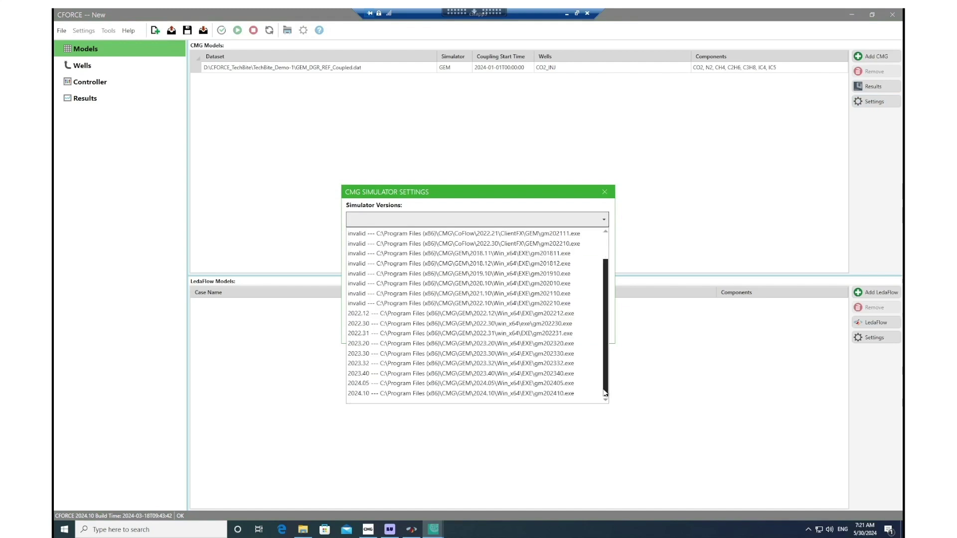
click(545, 385)
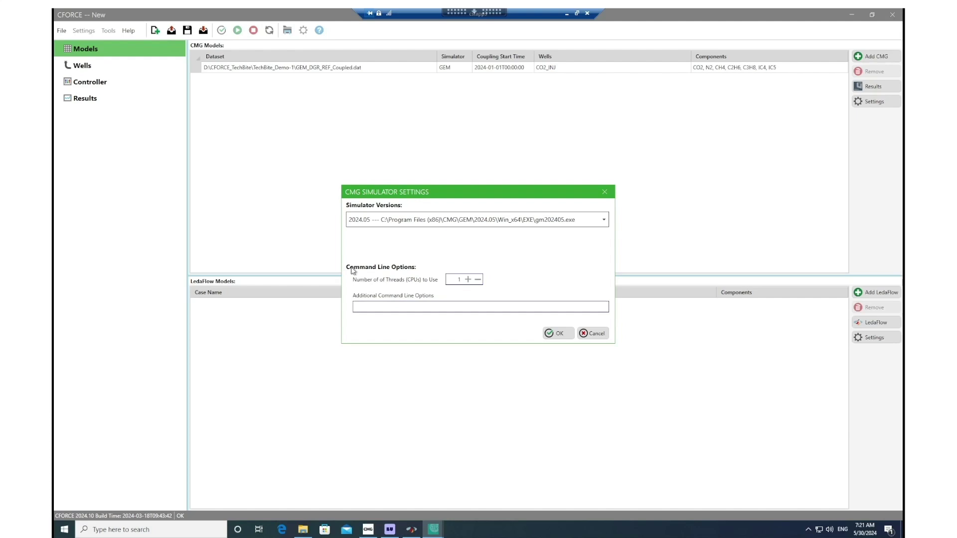
click(561, 336)
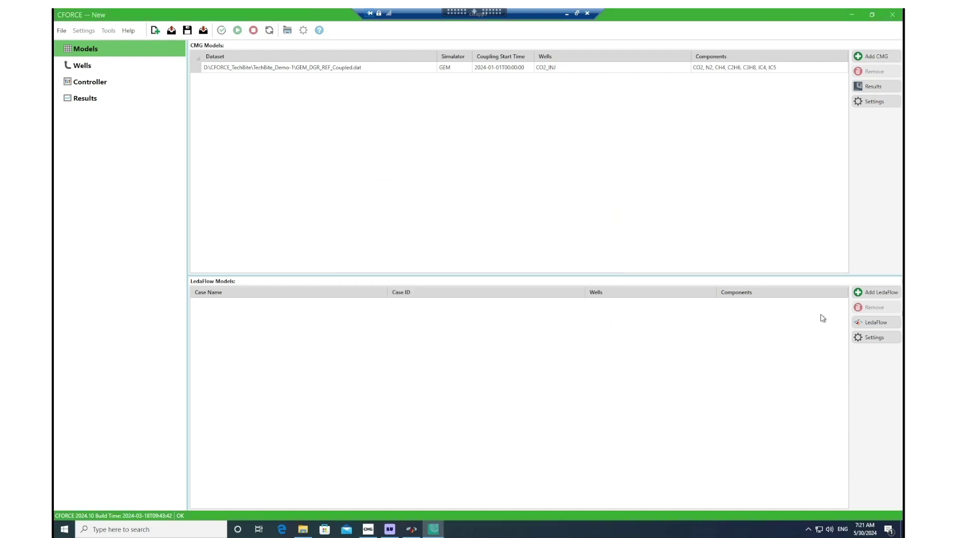
Step: Add LedaFlow case cftrw001_BHP_MAX_BHP from the name-sorted case list
click(882, 293)
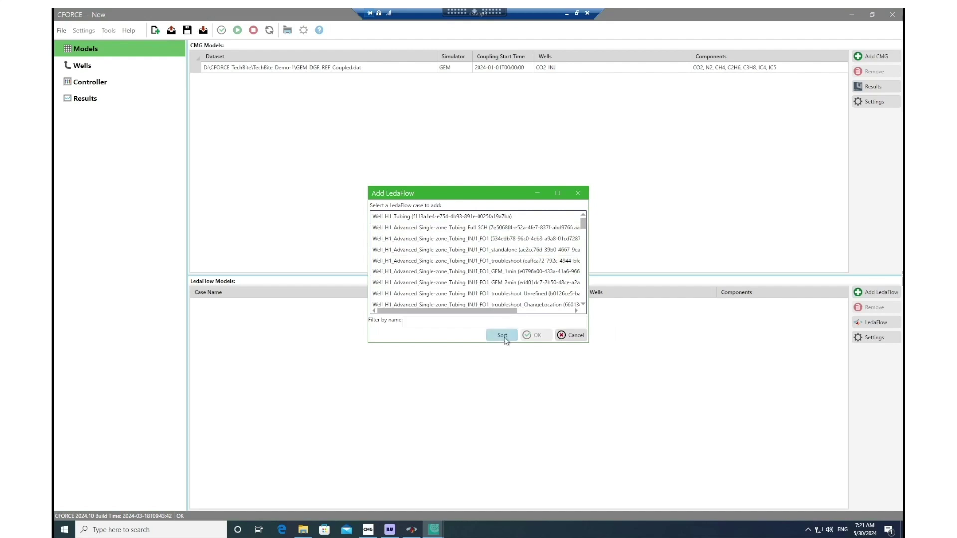
click(503, 335)
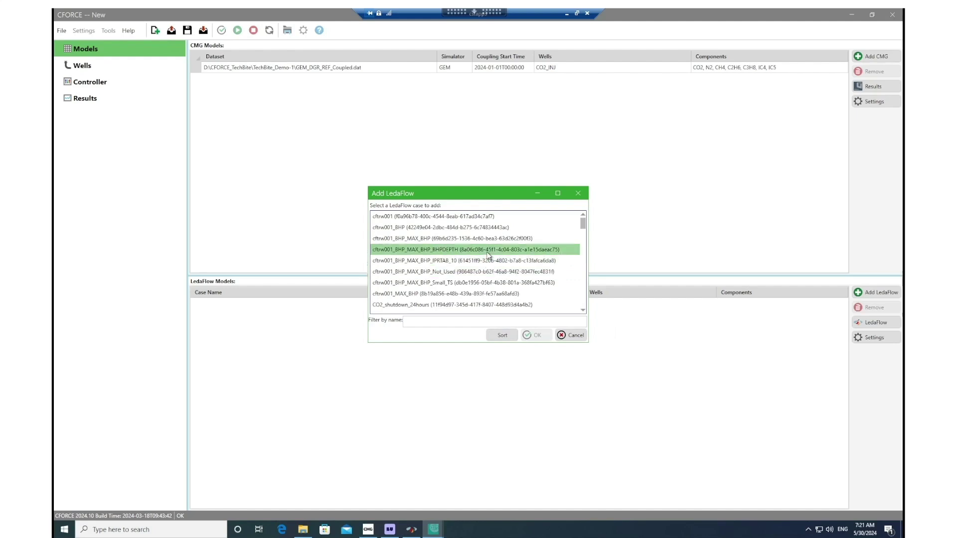
click(457, 241)
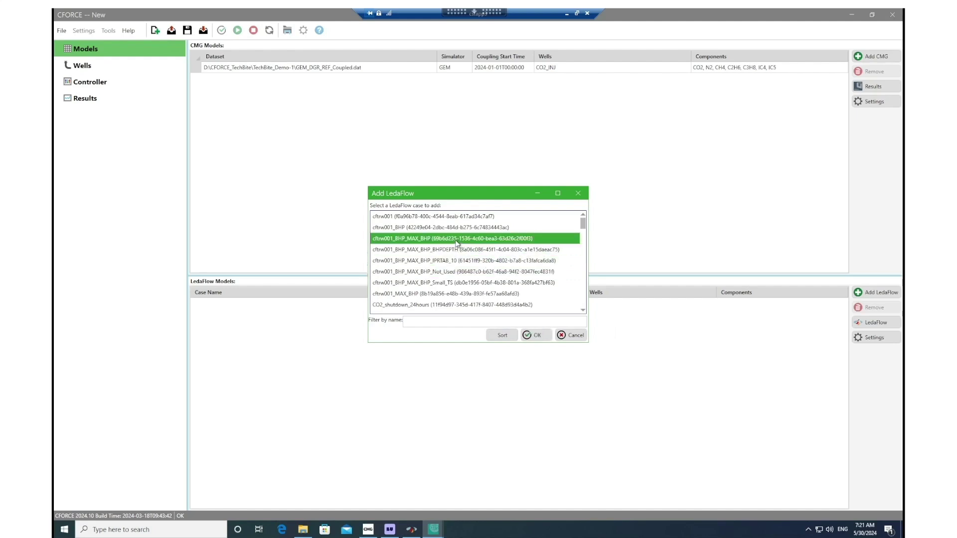
click(539, 335)
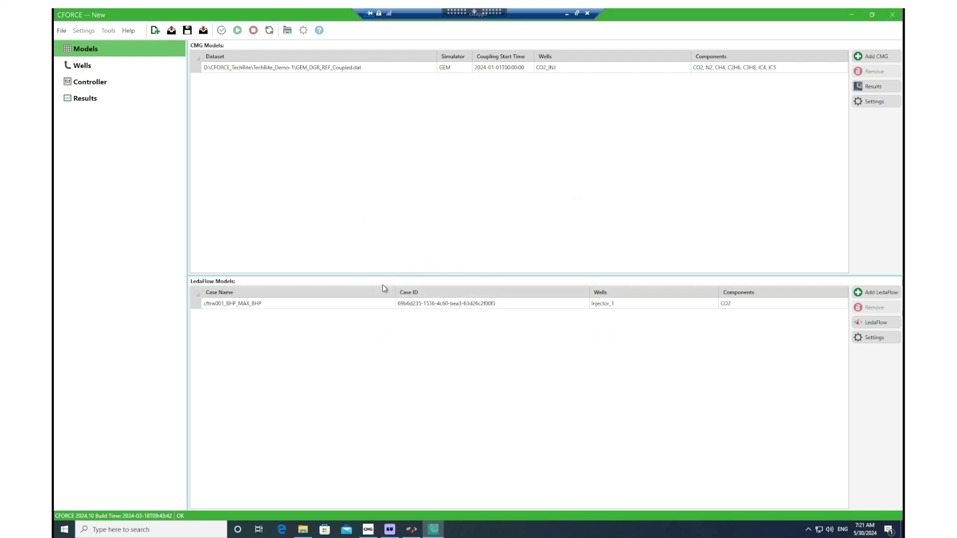
click(414, 306)
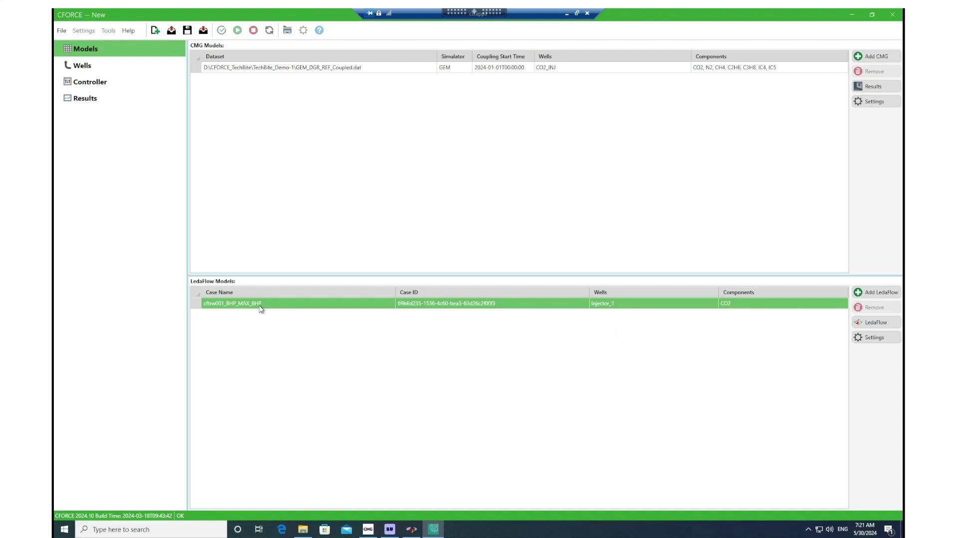
click(349, 313)
click(444, 306)
click(439, 424)
mouse_move(413, 534)
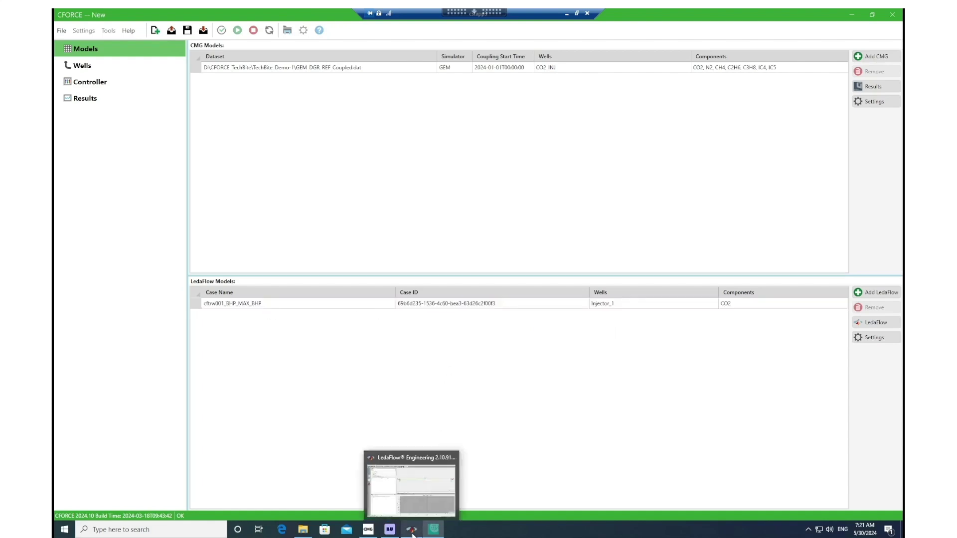
click(410, 500)
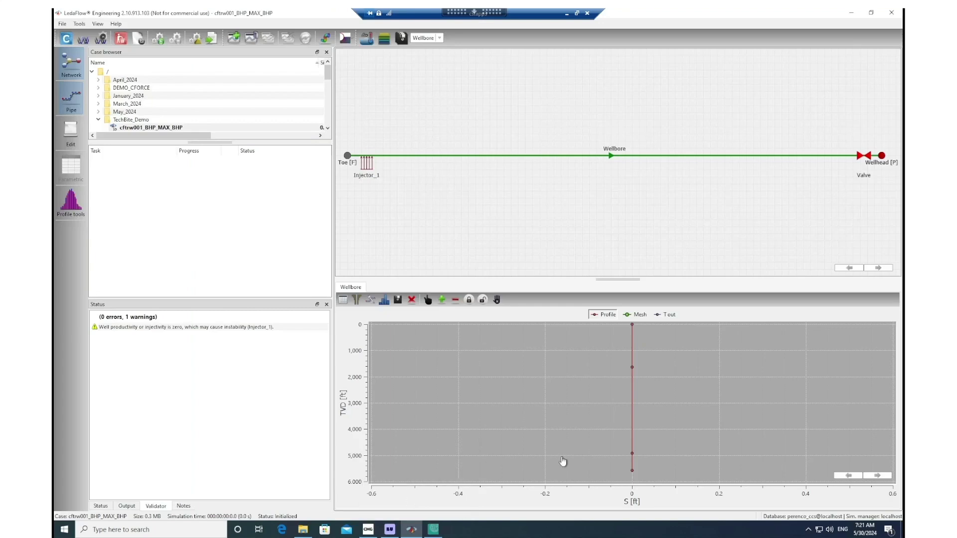
right_click(160, 128)
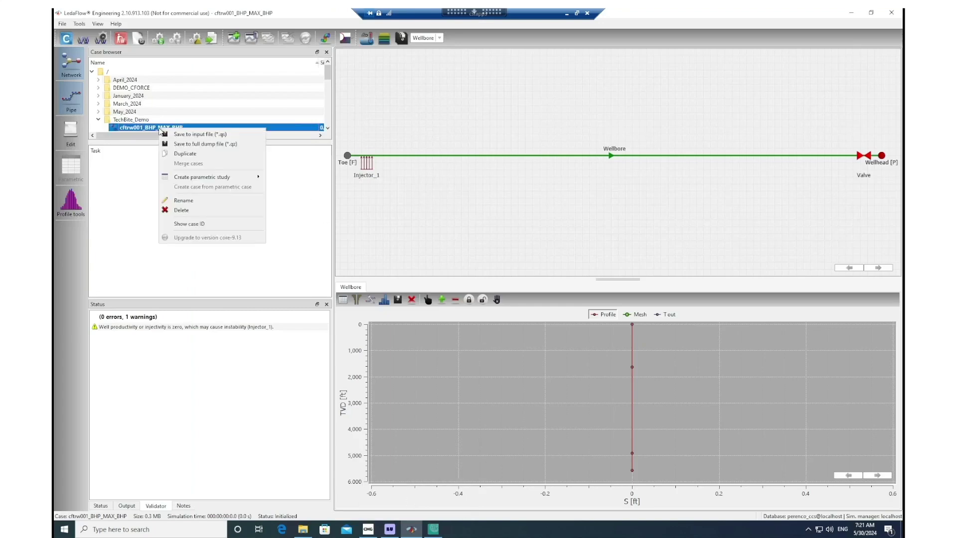
click(184, 226)
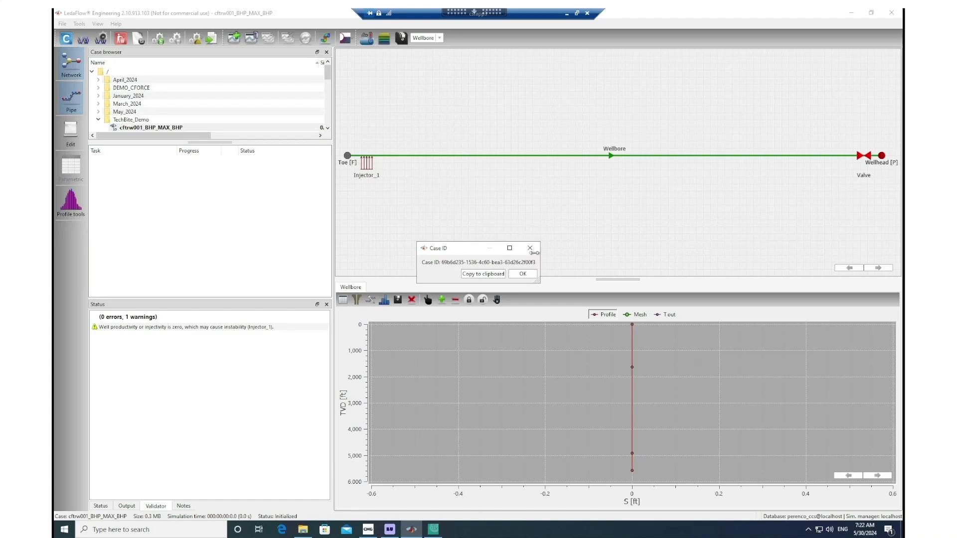
click(531, 275)
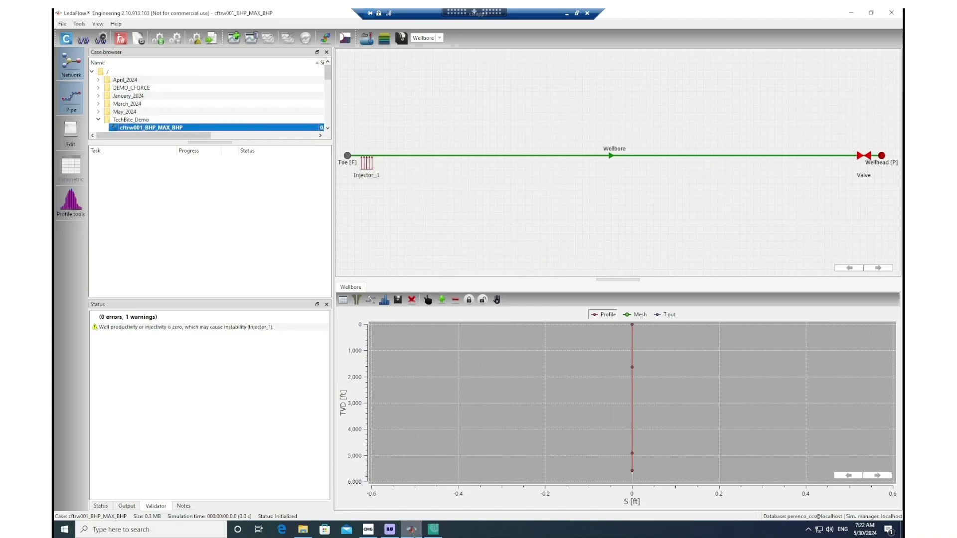
Step: Manually pair LedaFlow well Injector_1 with GEM well CO2_INJ
click(434, 530)
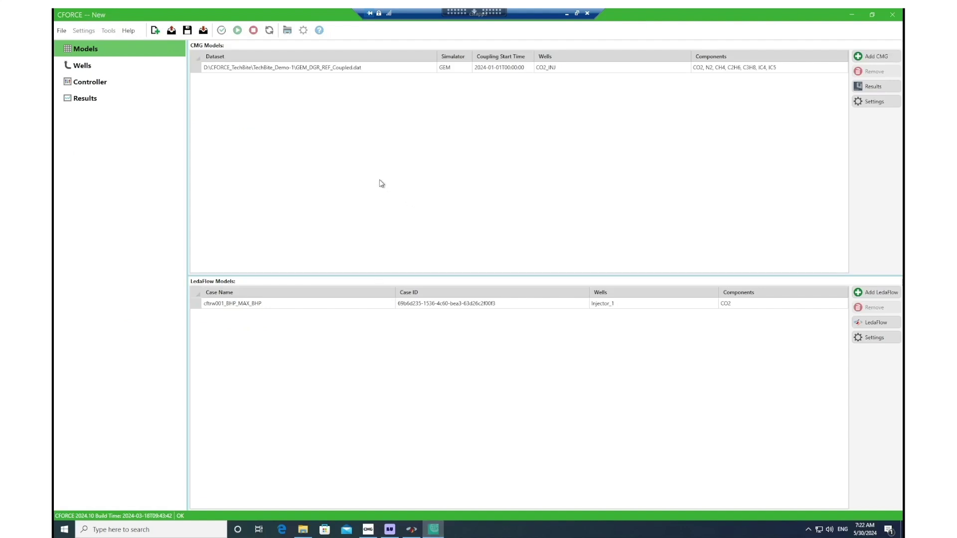
click(87, 71)
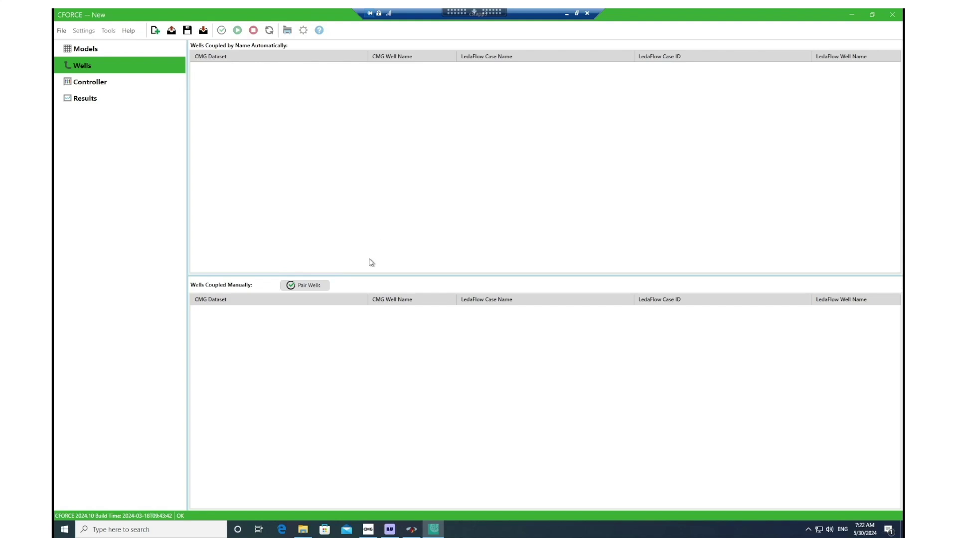
click(309, 286)
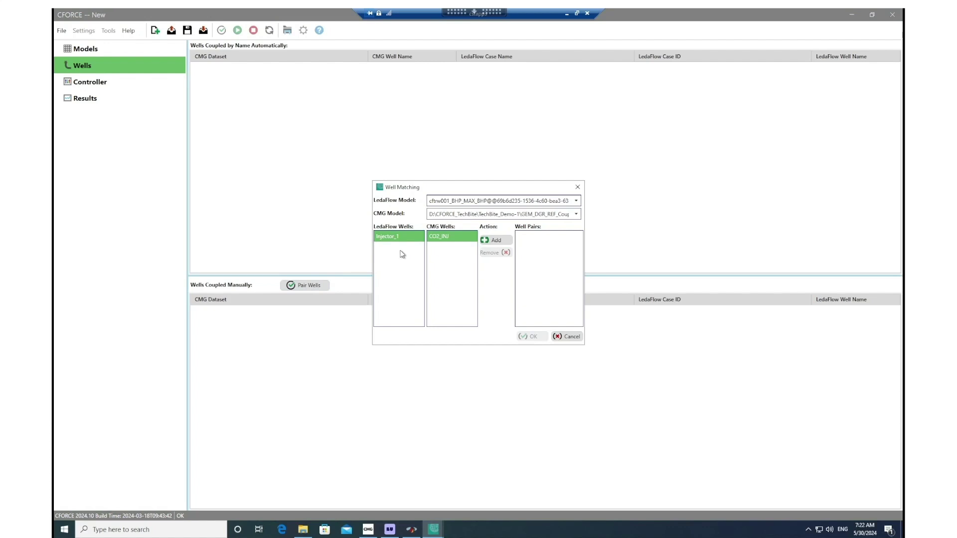
click(497, 242)
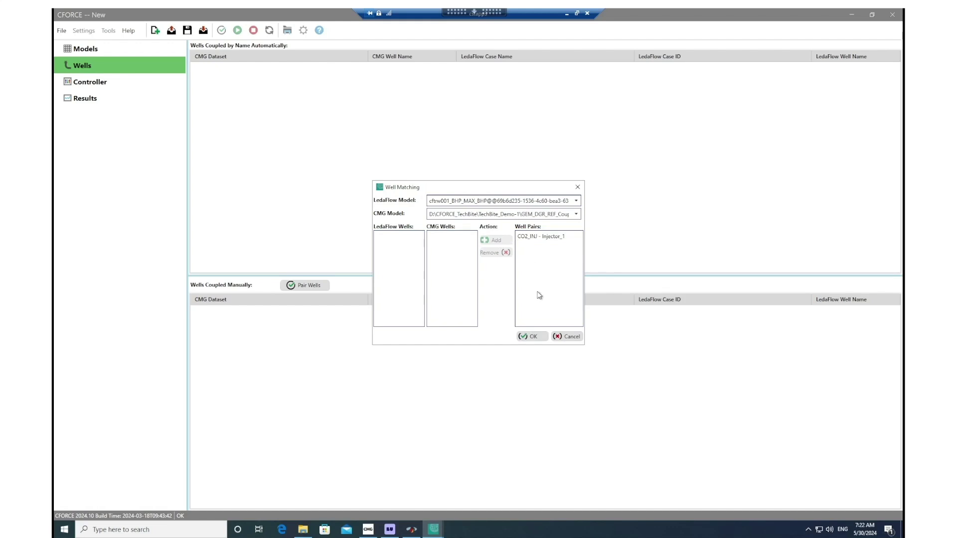
click(532, 337)
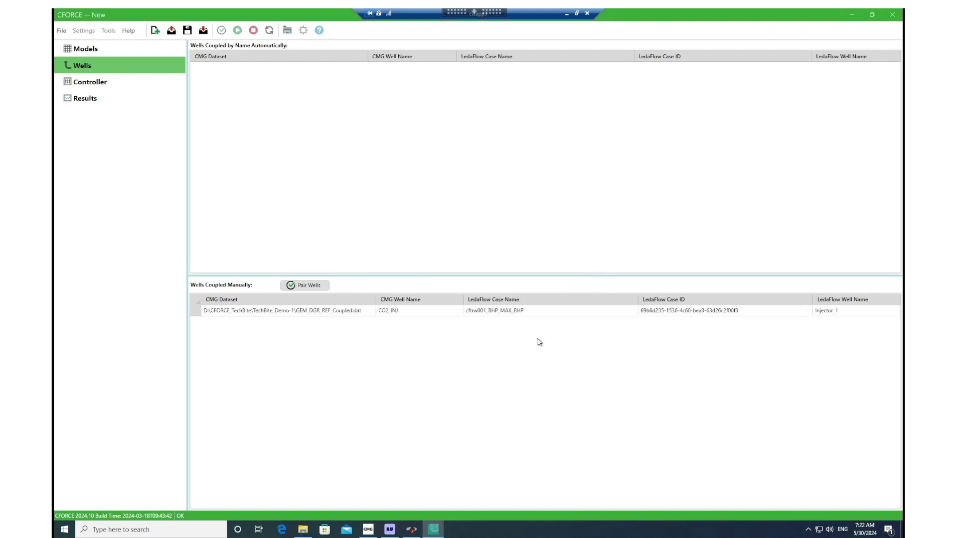
click(99, 83)
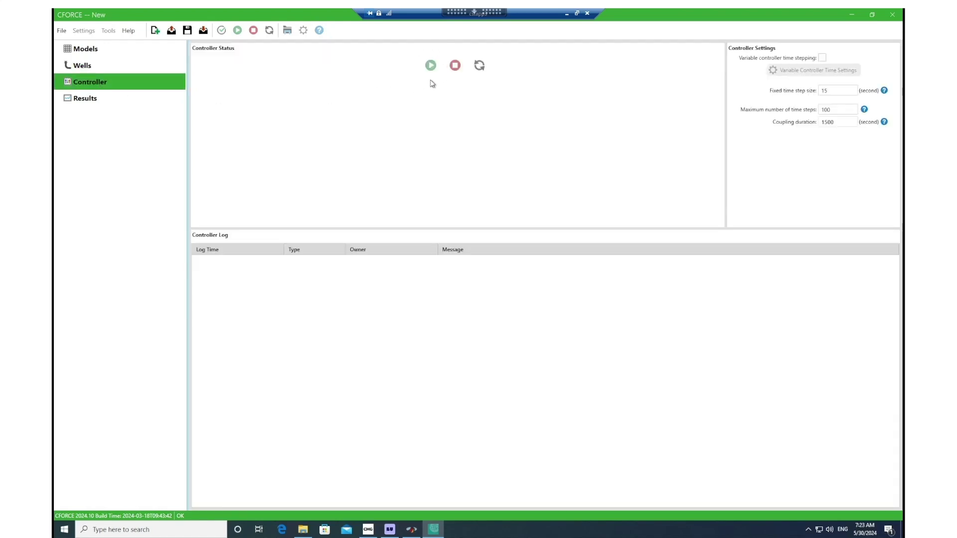
Step: Save the coupled case as Demo.cfc in the TechBite_Demo-1 folder
click(61, 31)
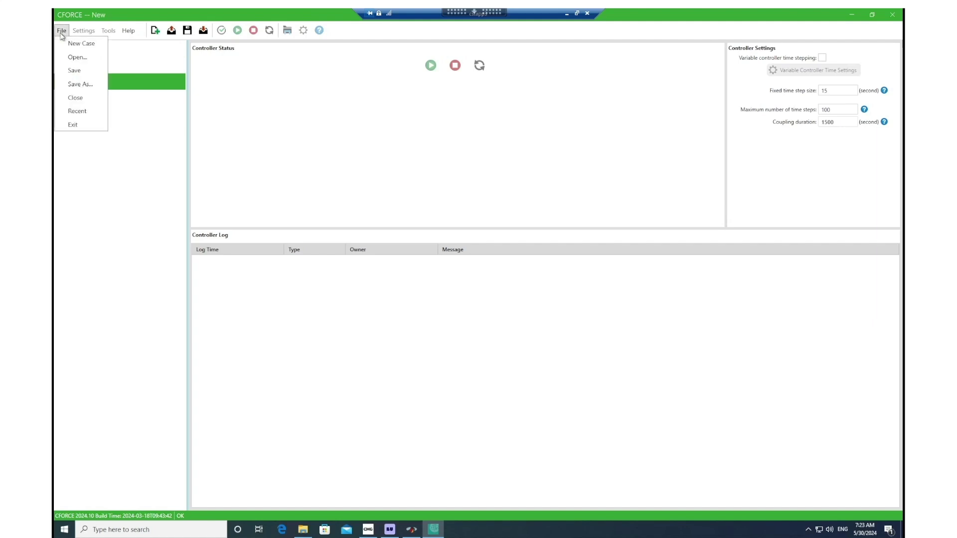
click(80, 84)
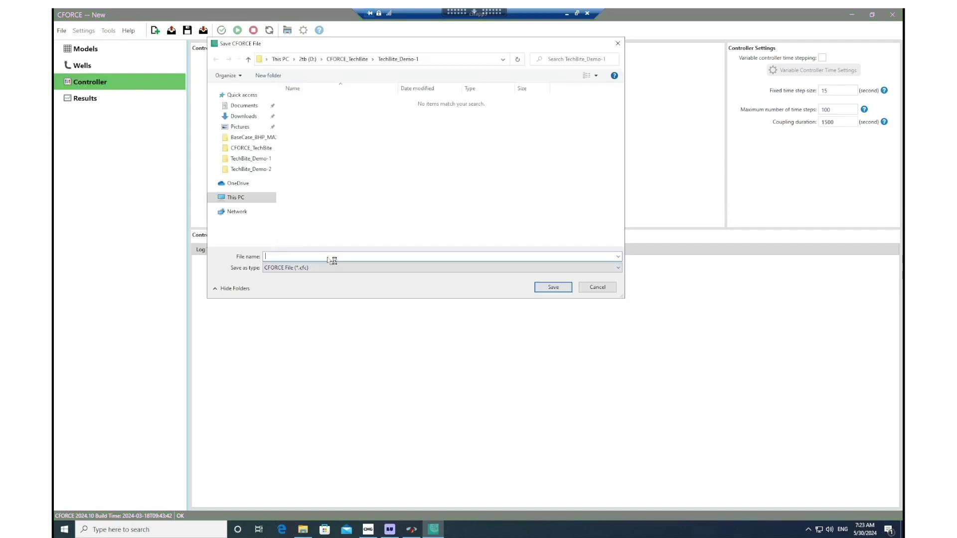
text(Demo)
click(553, 288)
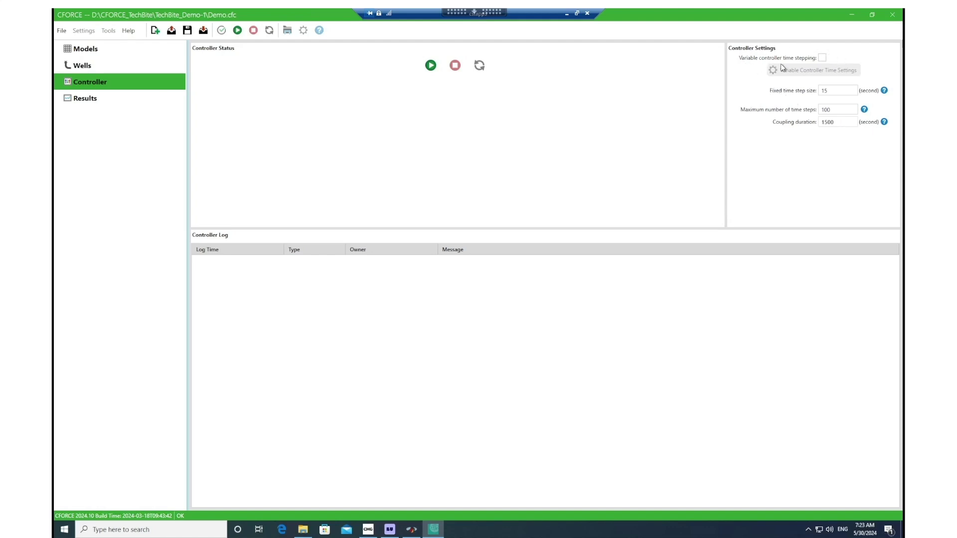
Step: Enable variable controller time stepping and review its time step table without changes
click(822, 58)
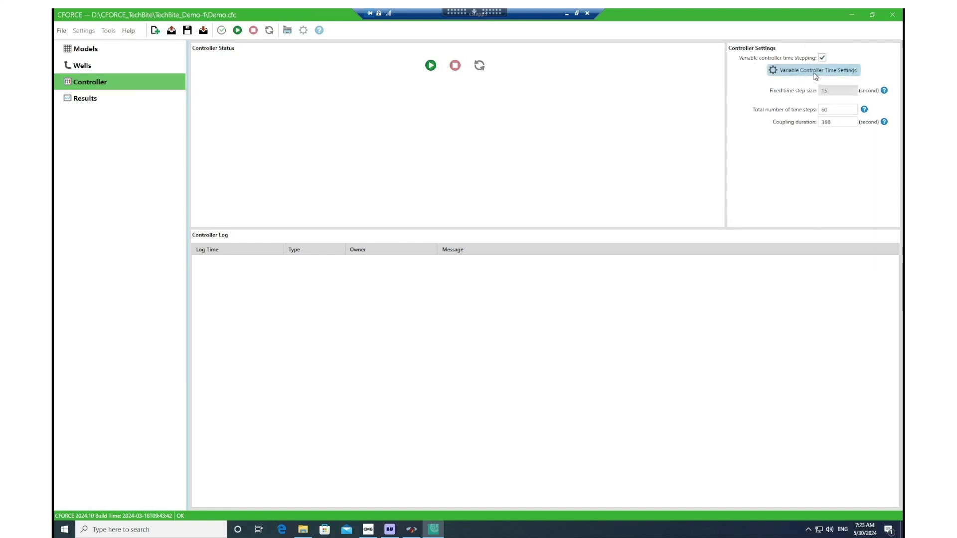
click(815, 75)
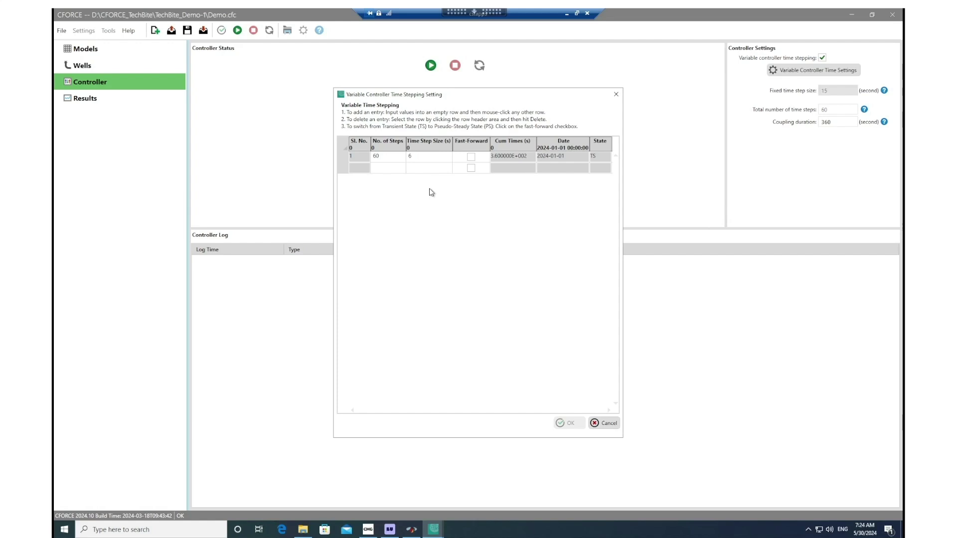
click(608, 424)
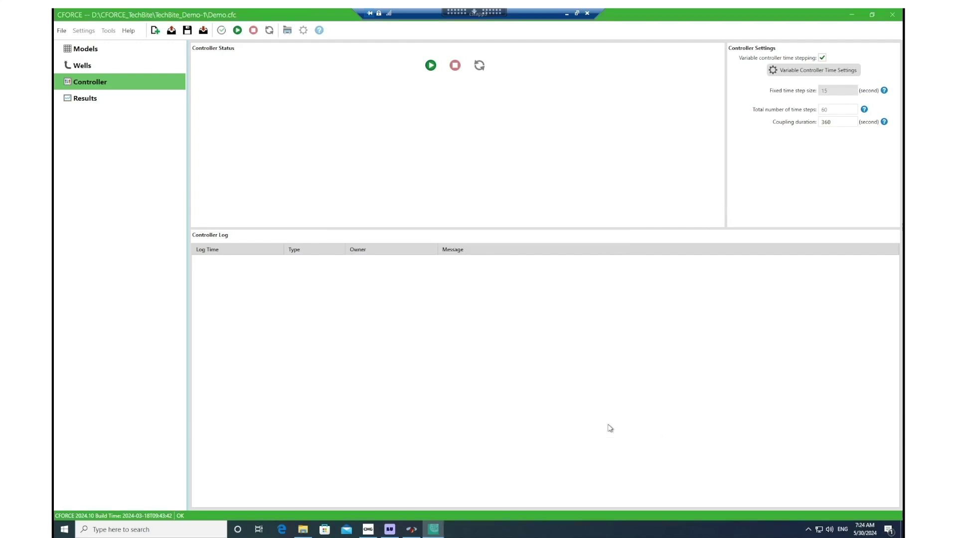
Step: Turn off variable stepping; set fixed 60 s time steps, maximum 150 steps
click(823, 57)
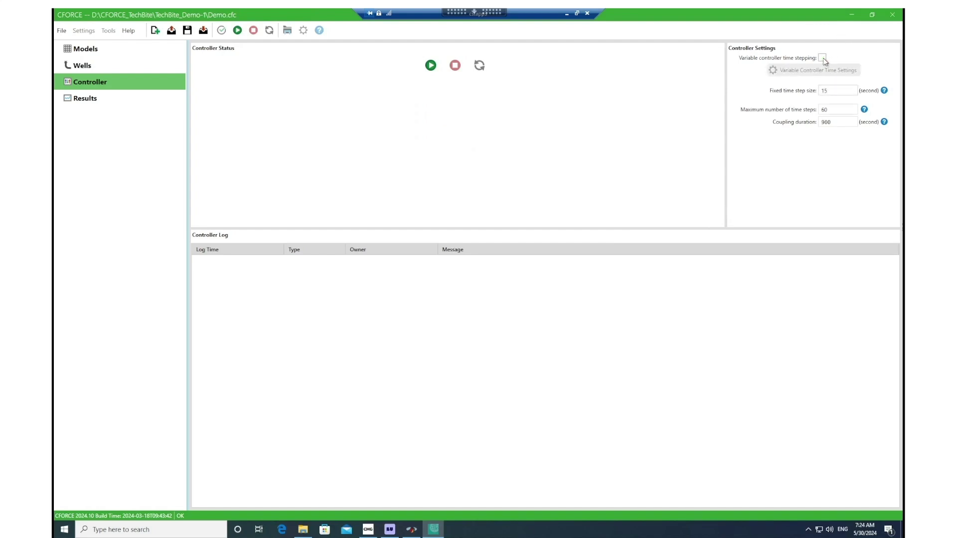
click(821, 91)
double_click(824, 91)
text(60)
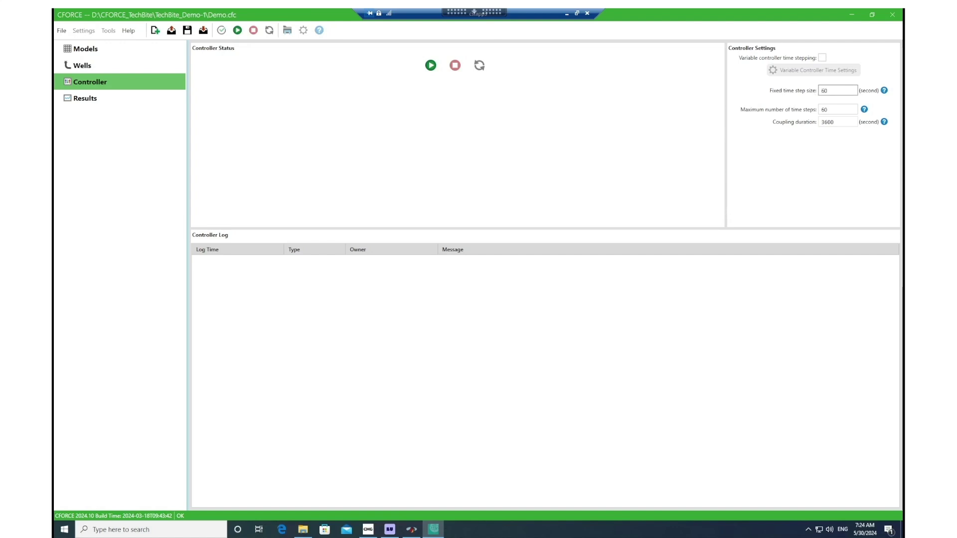
click(827, 110)
double_click(823, 110)
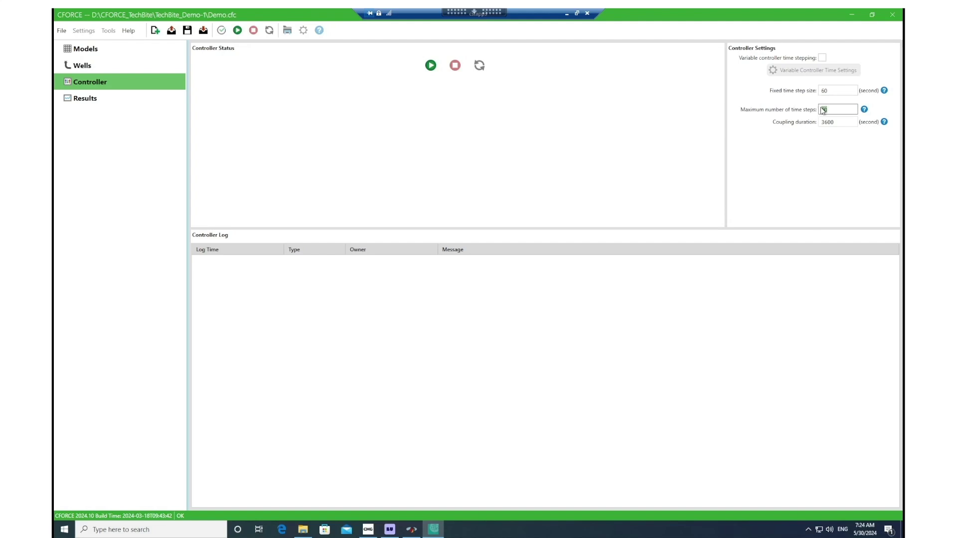
text(150)
Step: Start the coupled GEM–LedaFlow run and let it finish its 90 steps over 5400 s
click(430, 65)
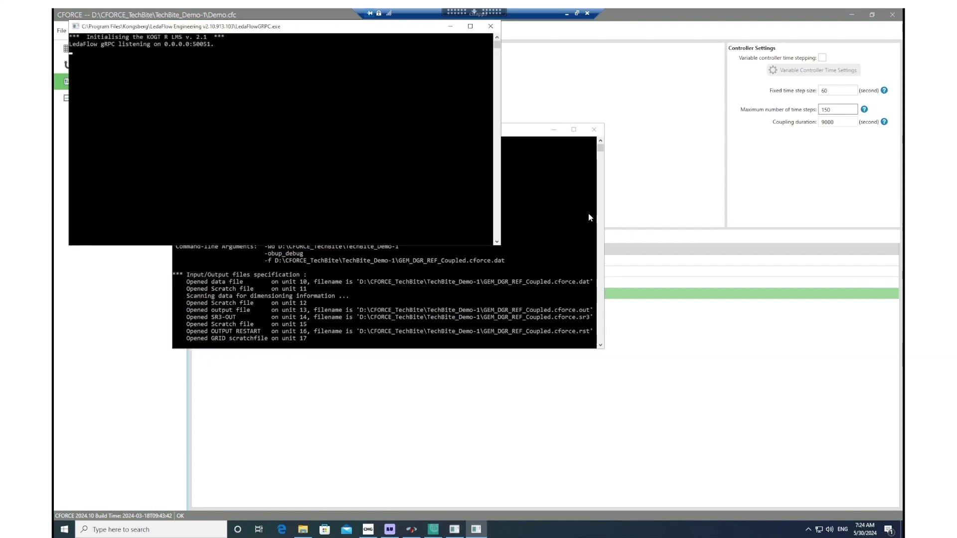
drag(522, 132, 794, 271)
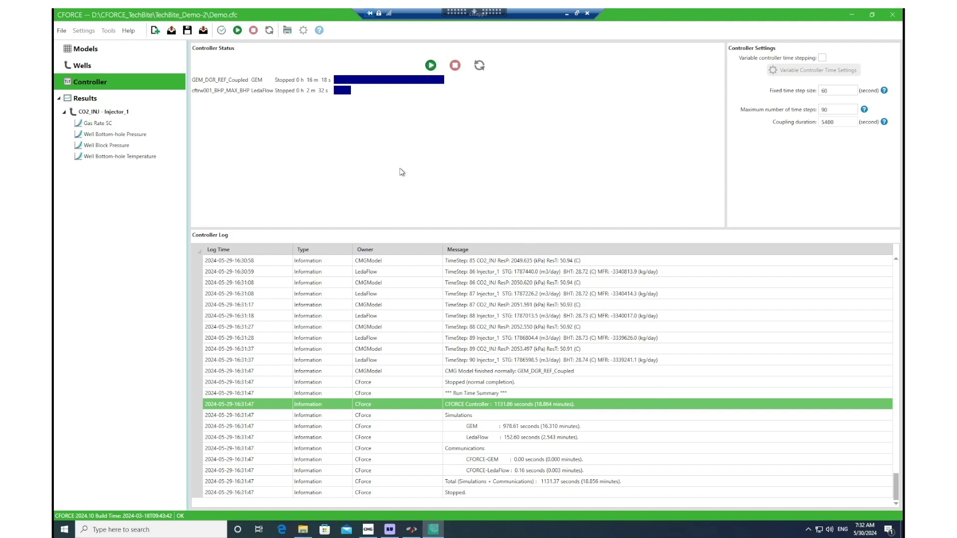
Step: Plot Gas Rate SC for CO2_INJ – Injector_1, comparing LedaFlow and GEM curves
click(89, 100)
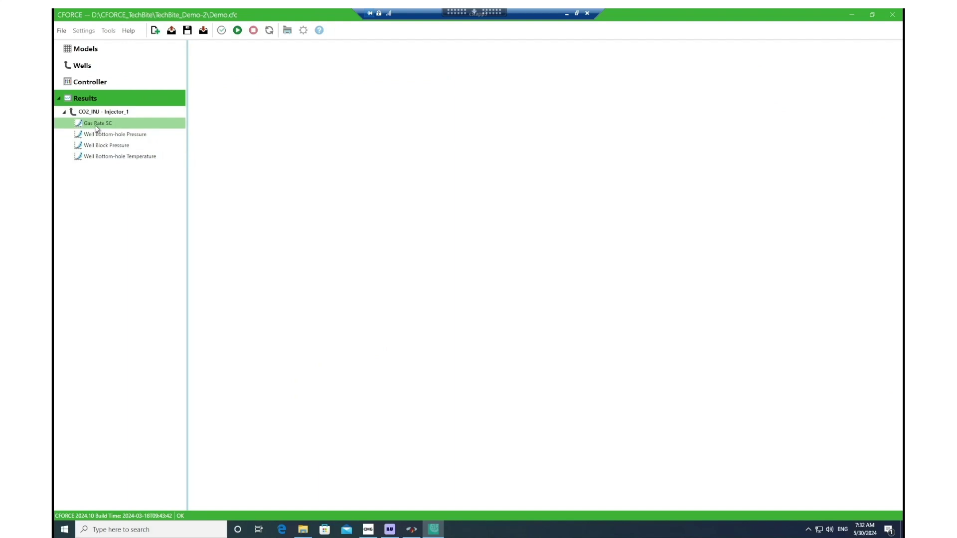
click(97, 128)
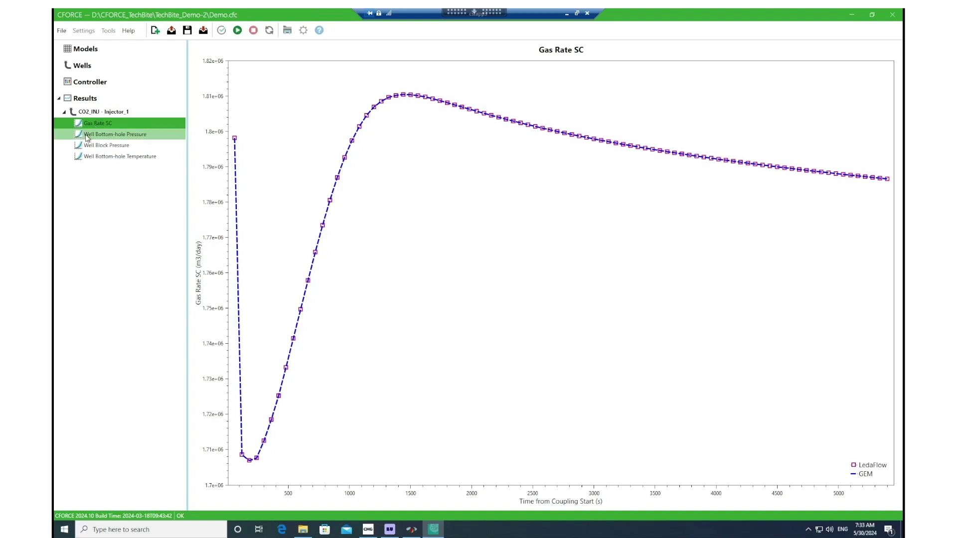
Step: Plot Well Bottom-hole Pressure, then Well Block Pressure, comparing LedaFlow and GEM
click(87, 138)
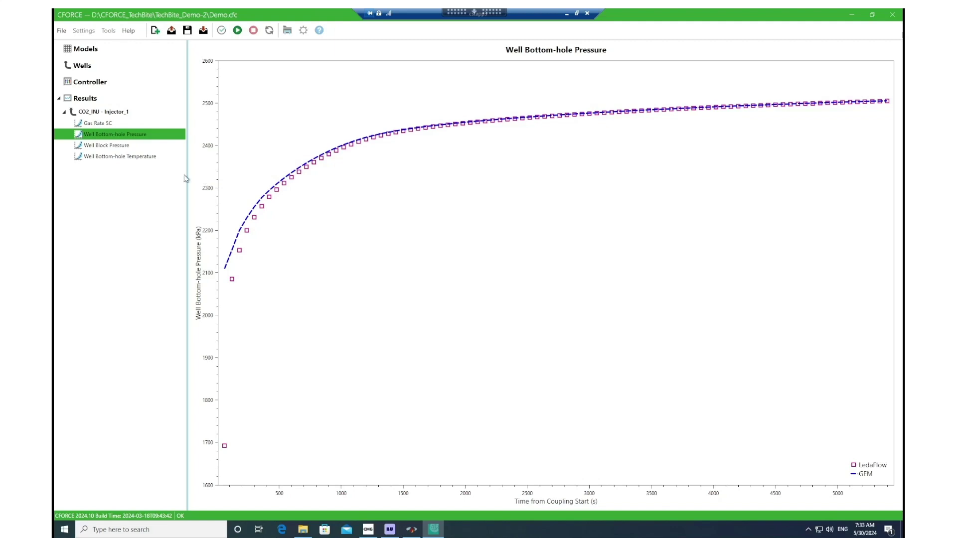
click(109, 149)
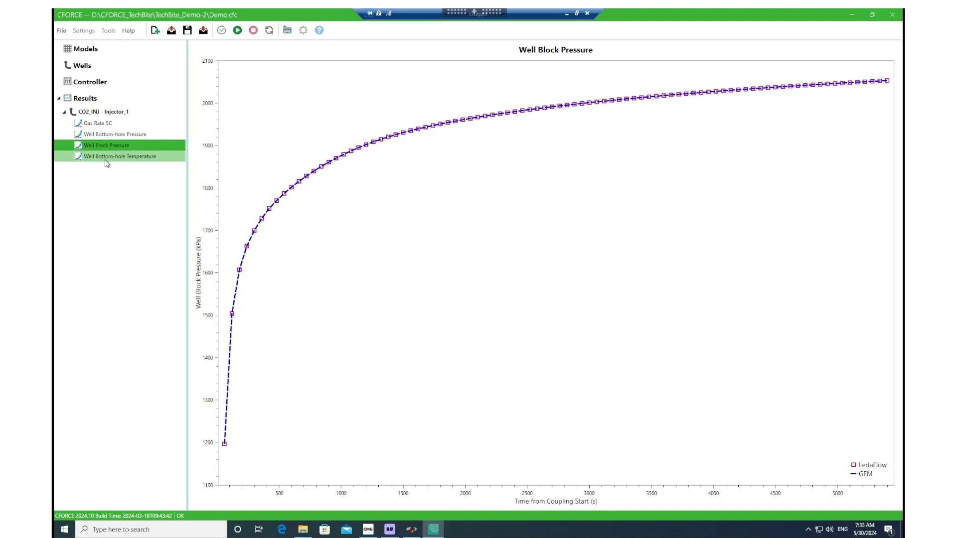
Step: Plot Well Bottom-hole Temperature for CO2_INJ – Injector_1, comparing LedaFlow and GEM curves
click(106, 160)
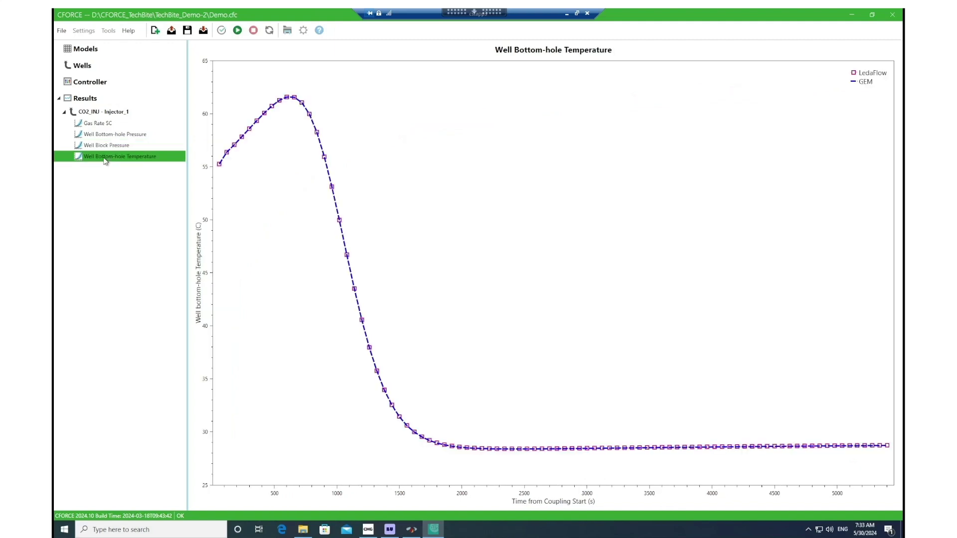